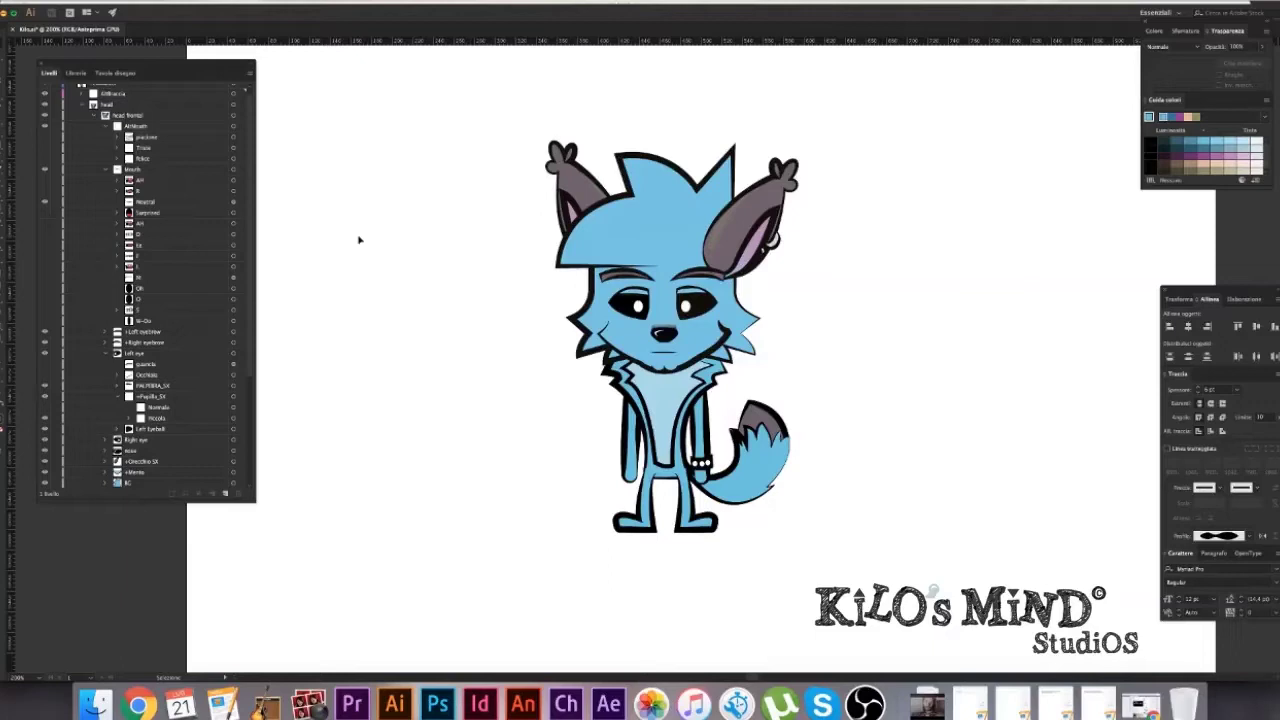
- Collapse the head frontal group so the body layers appear beneath the head
scroll(143, 266, up, 1)
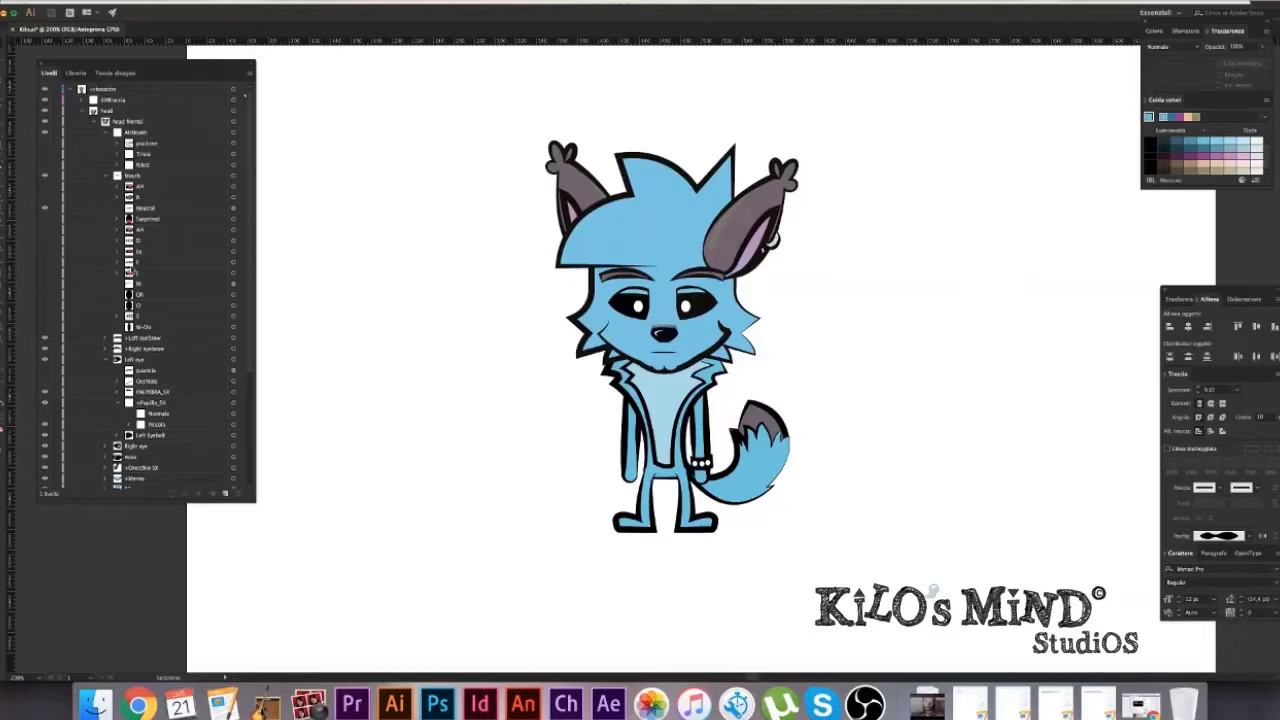
click(92, 122)
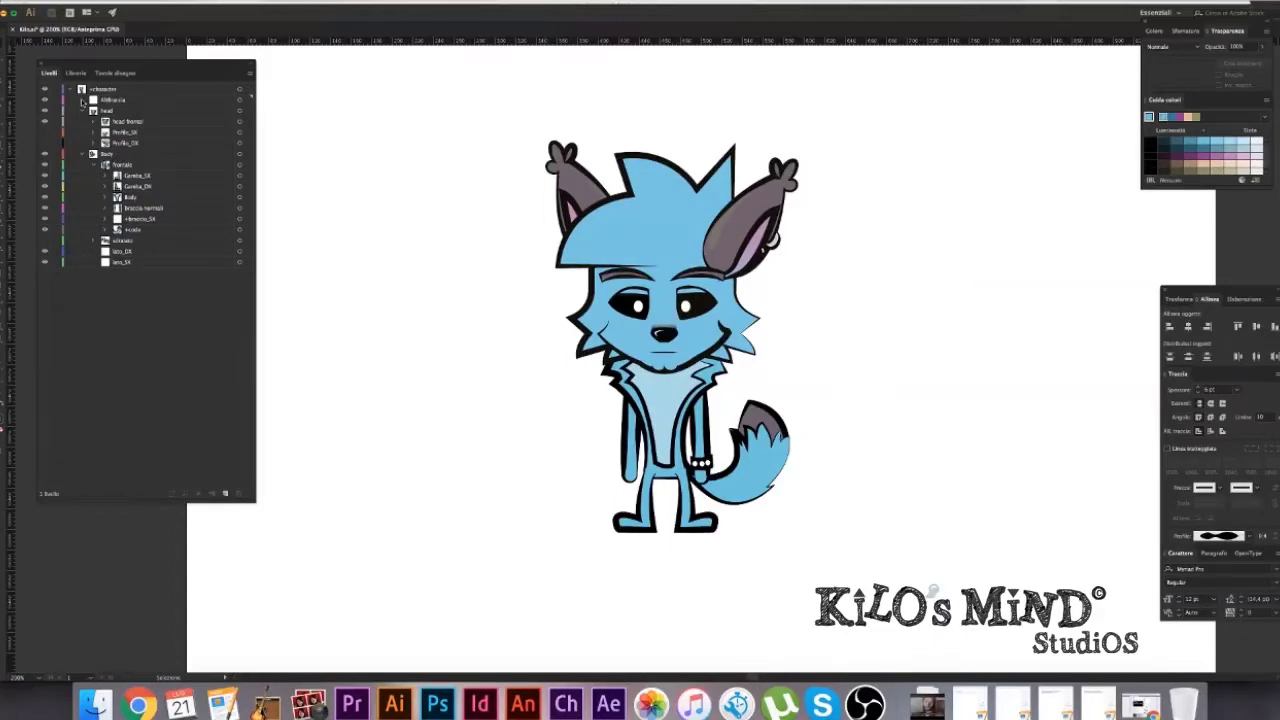
- Expand Abbraccia and preview each arm pose, including the pointing arm, hiding them afterward
click(82, 101)
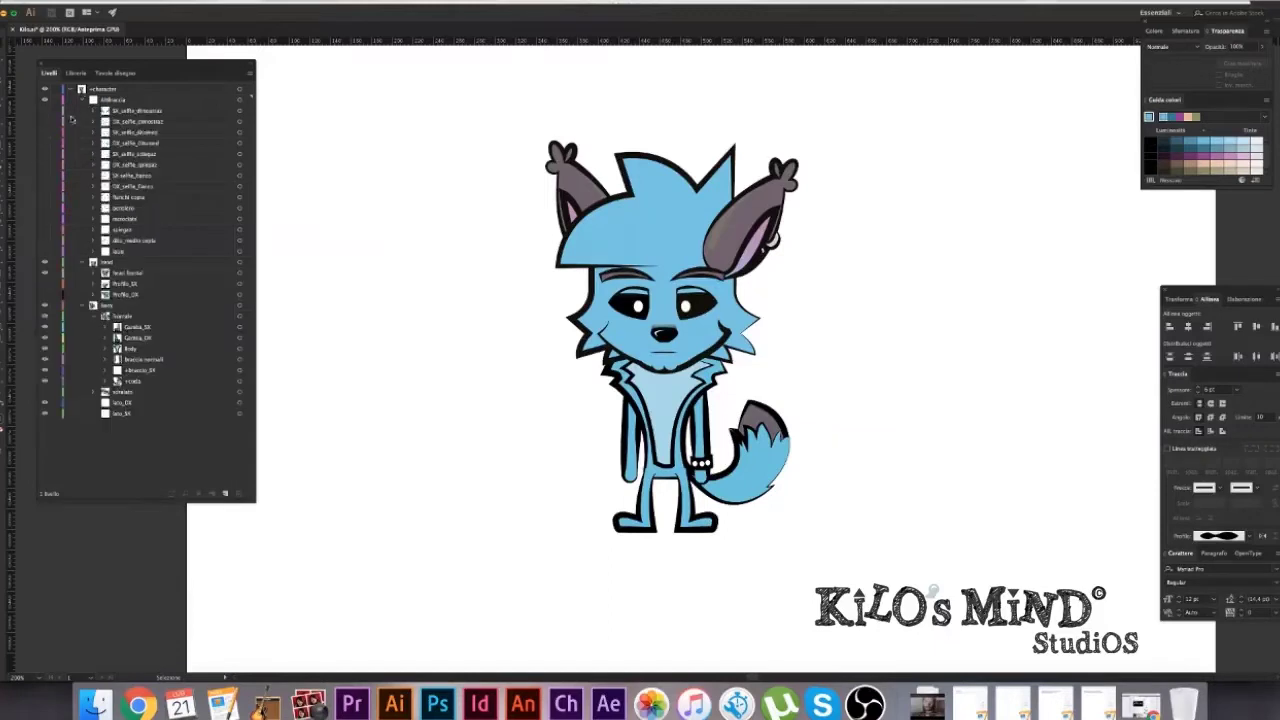
click(45, 122)
click(45, 122)
click(45, 133)
click(45, 133)
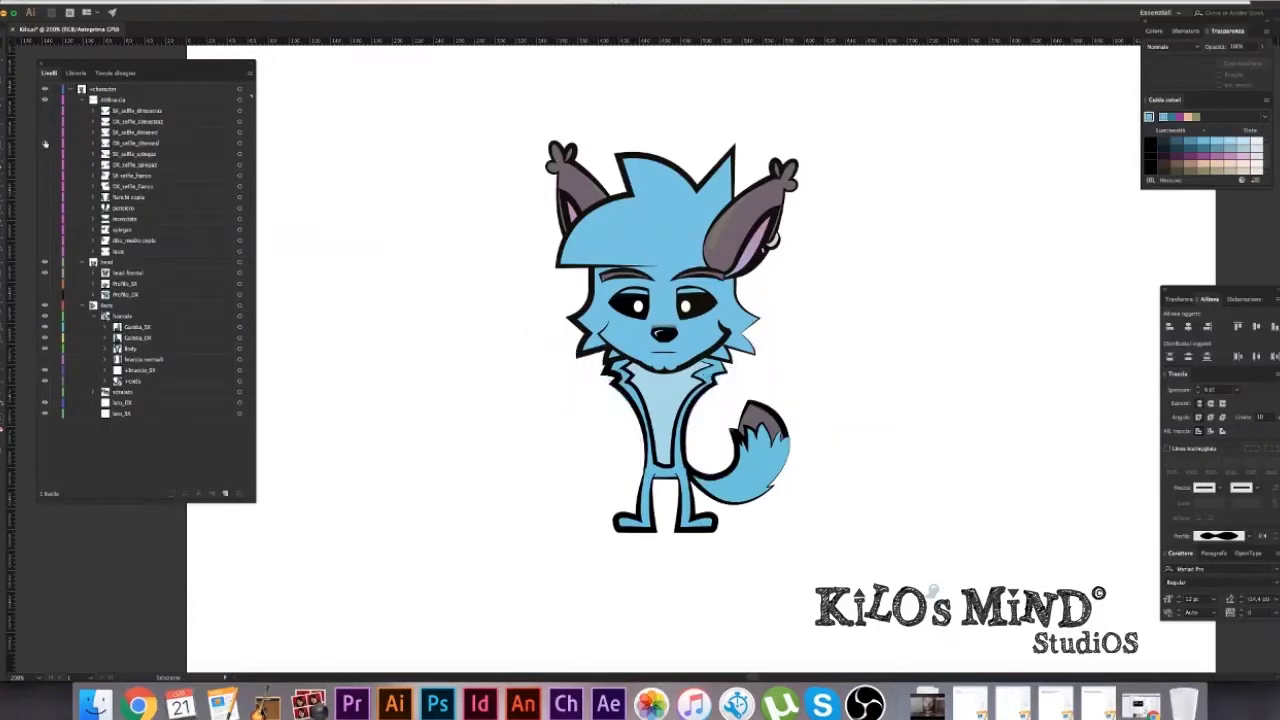
click(45, 154)
click(45, 154)
click(45, 165)
click(45, 165)
click(45, 197)
click(45, 197)
click(45, 219)
click(45, 219)
- Expand the head's mouth layers, hide the teeth-showing mouth and show the open mouth with tongue
click(45, 240)
click(45, 240)
alt+click(82, 261)
click(45, 176)
click(45, 176)
click(45, 187)
click(45, 187)
click(45, 208)
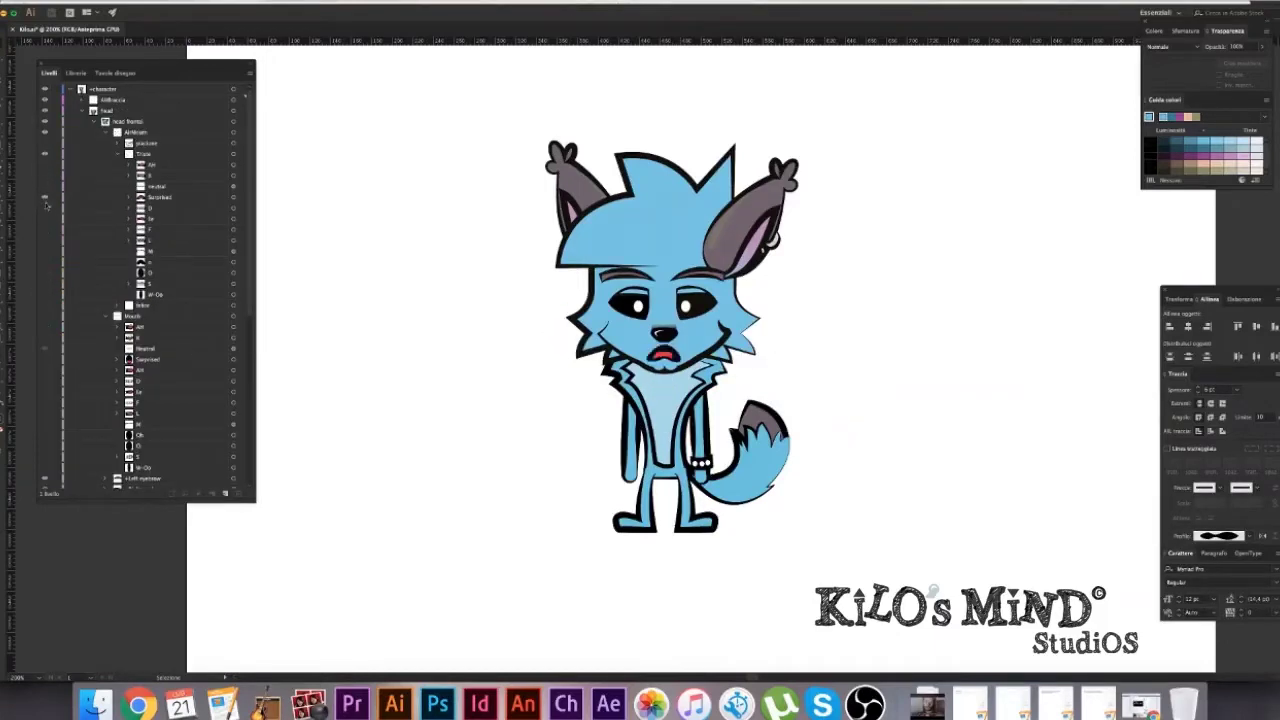
- Hide the open tongue mouth, try another Mouth shape, and leave the closed smile visible
click(45, 208)
click(45, 219)
click(45, 219)
click(45, 240)
click(45, 240)
- Expand the Trova mouth set and preview the red tongue-and-teeth and other mouths, returning to the closed smile
click(45, 305)
click(44, 327)
click(44, 327)
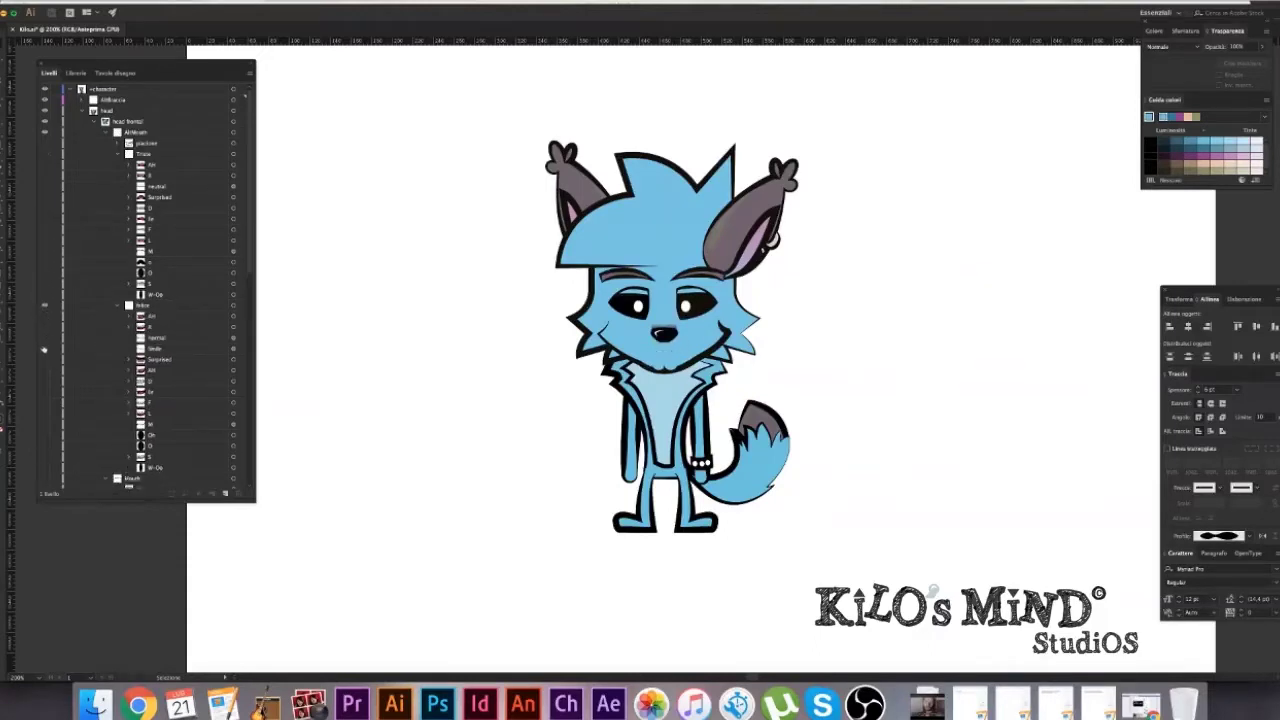
click(44, 349)
click(44, 349)
click(45, 370)
click(45, 370)
click(45, 391)
click(45, 391)
- Preview the remaining Trova mouths, including the small o mouth, ending on the short closed line
click(45, 402)
click(45, 402)
click(45, 435)
click(45, 435)
click(44, 446)
click(44, 446)
click(44, 457)
click(44, 457)
click(44, 468)
- Collapse Trova, test the Mouth group shapes including the tongue mouth, and restore the closed smile
click(116, 305)
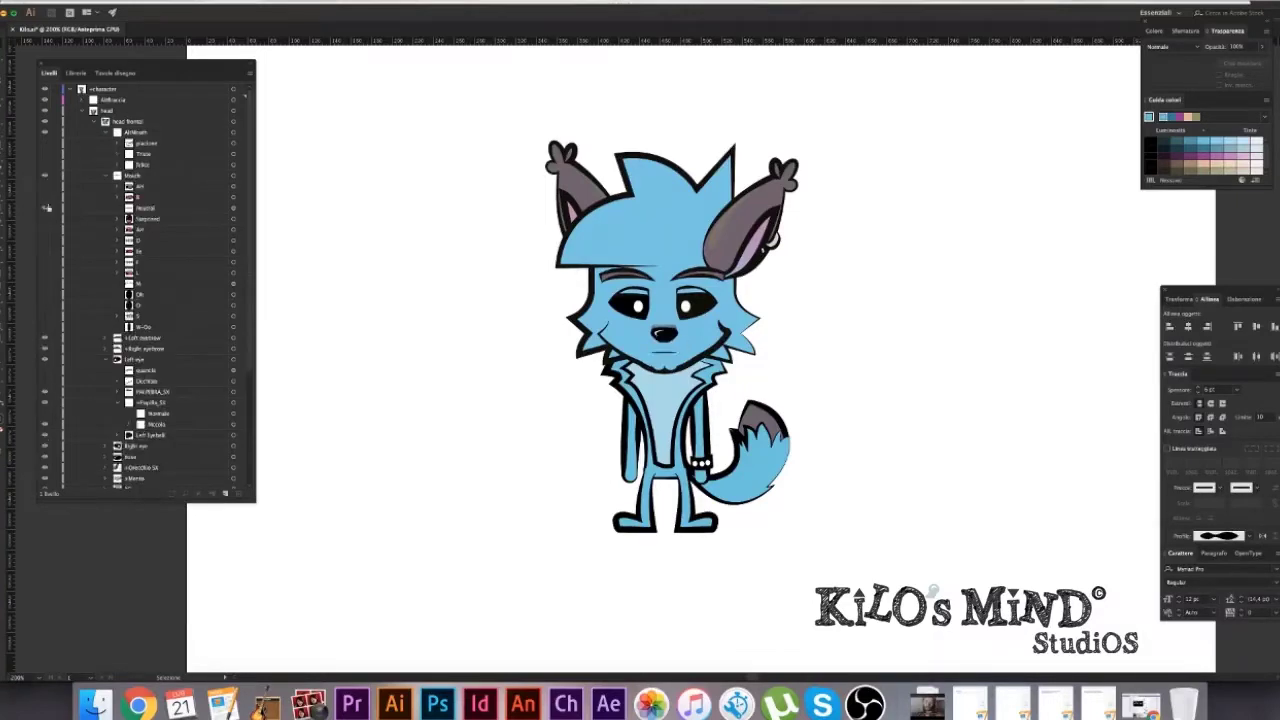
click(45, 197)
click(45, 197)
click(45, 229)
click(45, 229)
click(45, 240)
click(45, 240)
click(45, 251)
- Test the PALPEBRA_SX left wink and half-closed eyelid, reopen the eye, then toggle the body, legs and tail
click(45, 251)
click(44, 283)
click(44, 283)
click(44, 294)
click(44, 294)
click(105, 175)
click(129, 240)
click(45, 251)
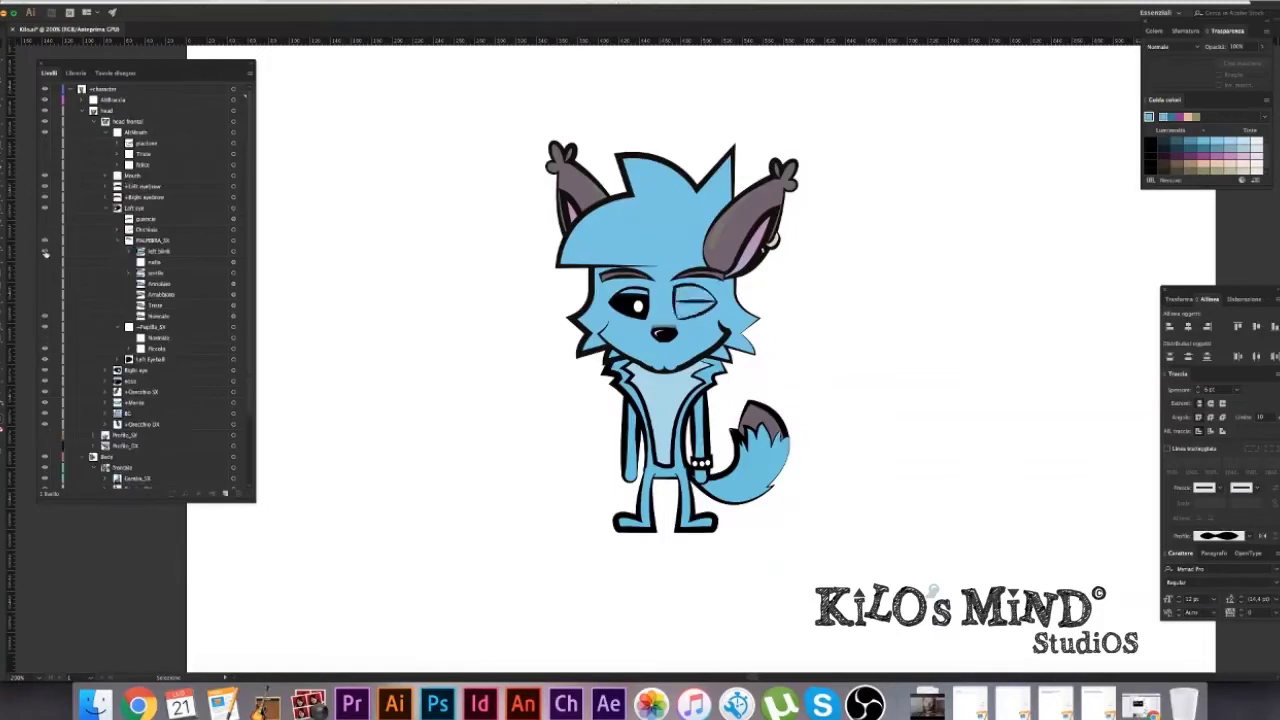
click(45, 251)
click(45, 272)
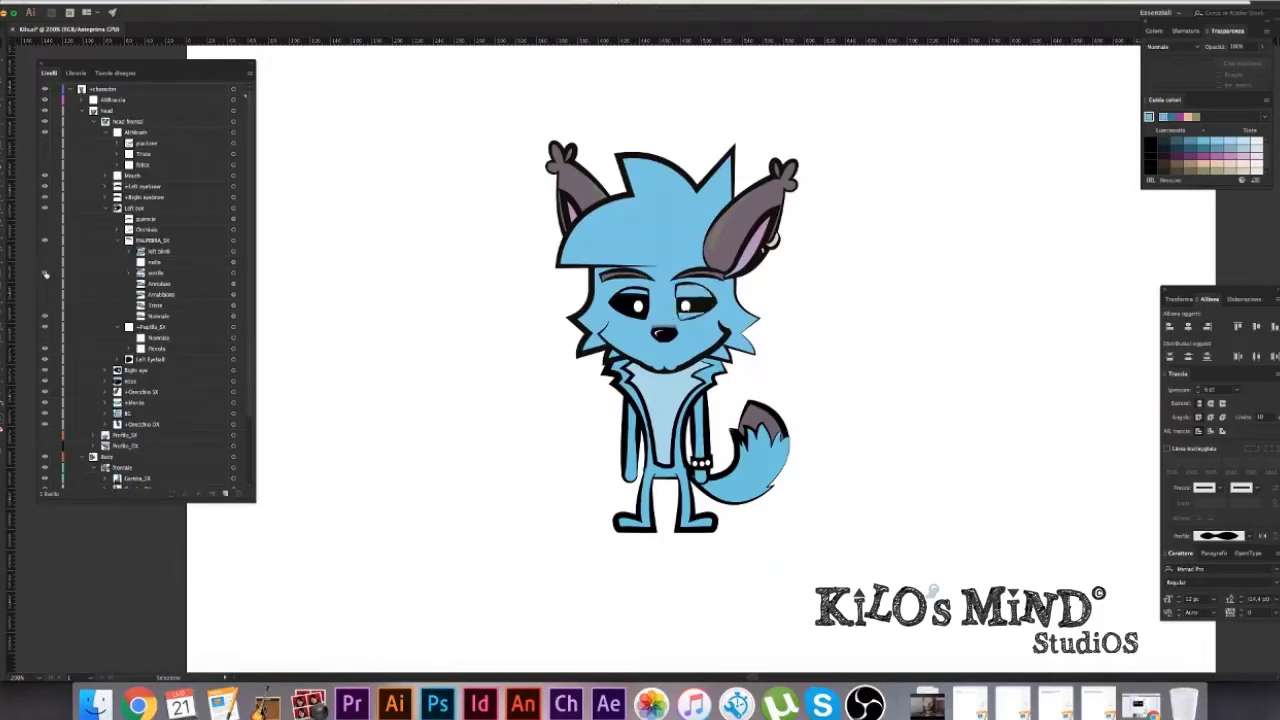
click(45, 272)
click(44, 283)
click(44, 283)
click(44, 312)
click(45, 316)
click(46, 317)
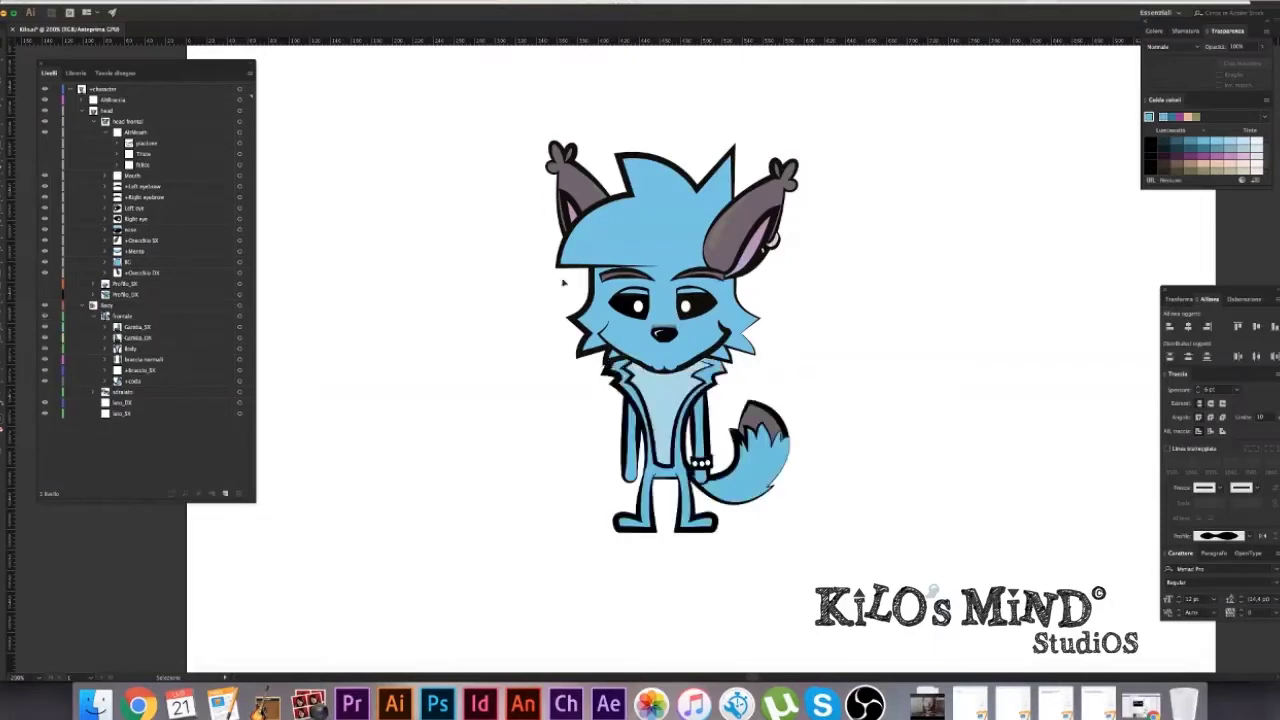